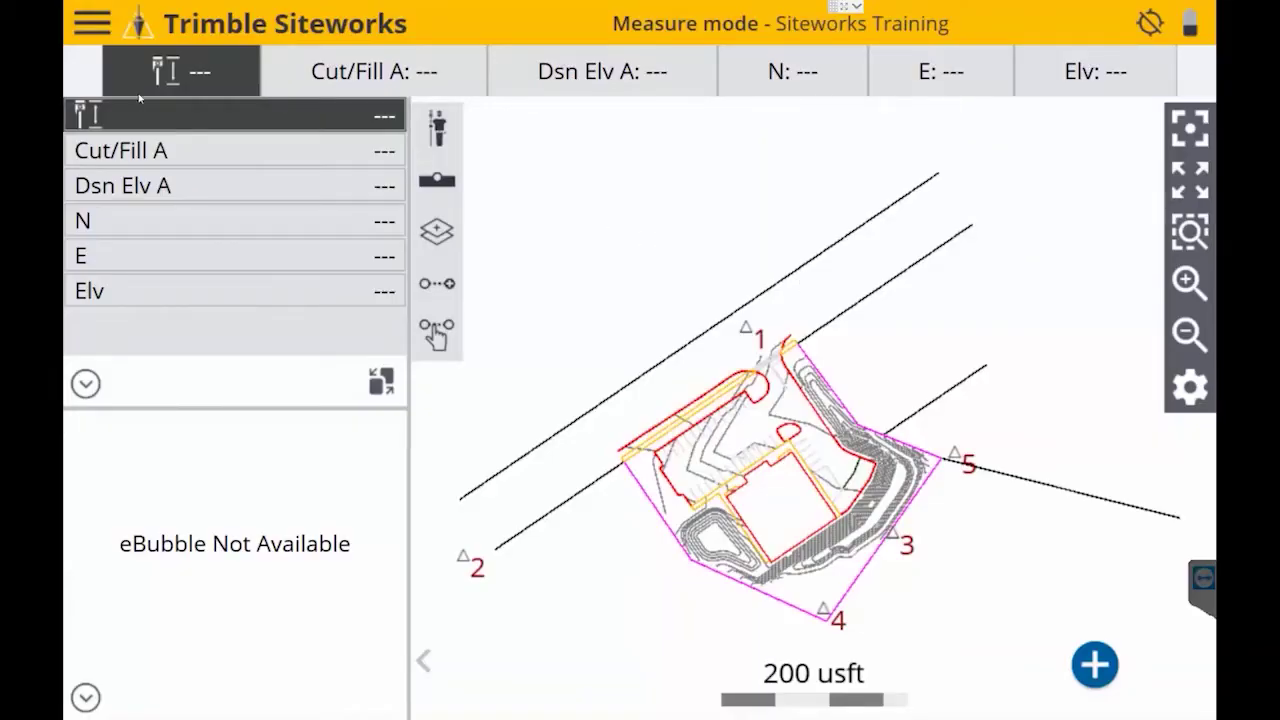
Step: Start connecting a device from Project Setup in the main menu
click(90, 22)
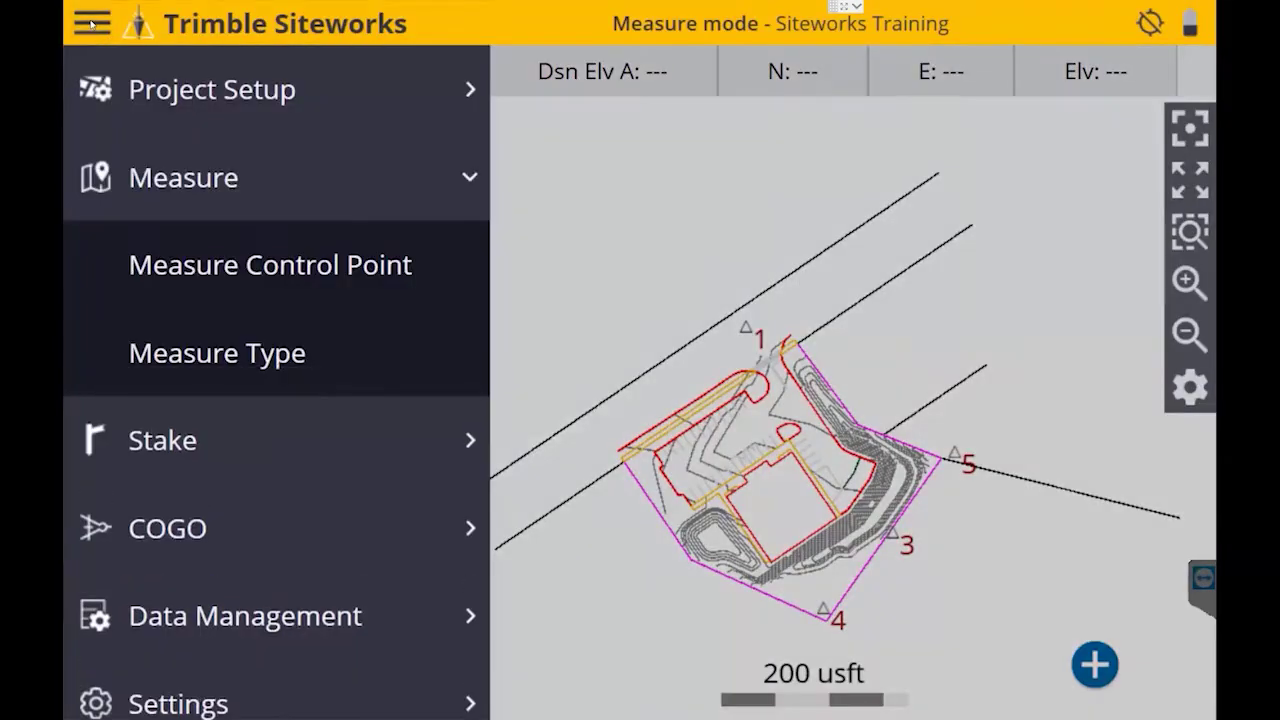
click(221, 95)
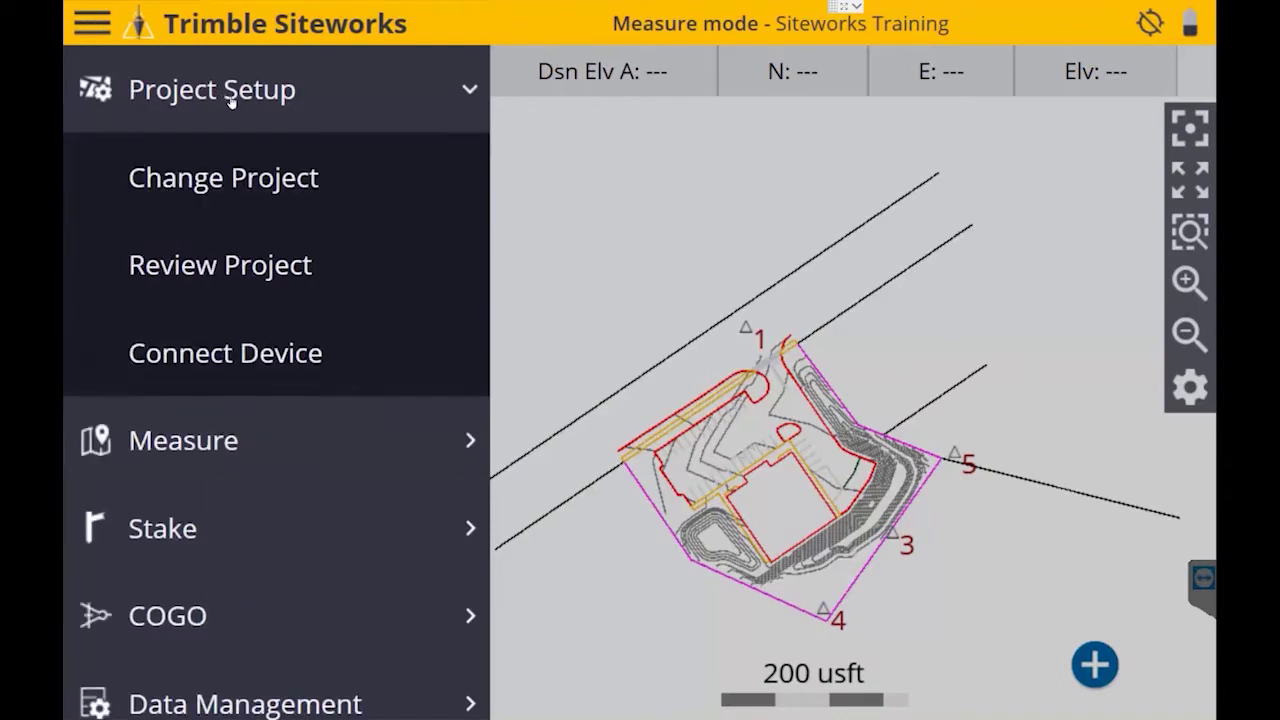
click(163, 357)
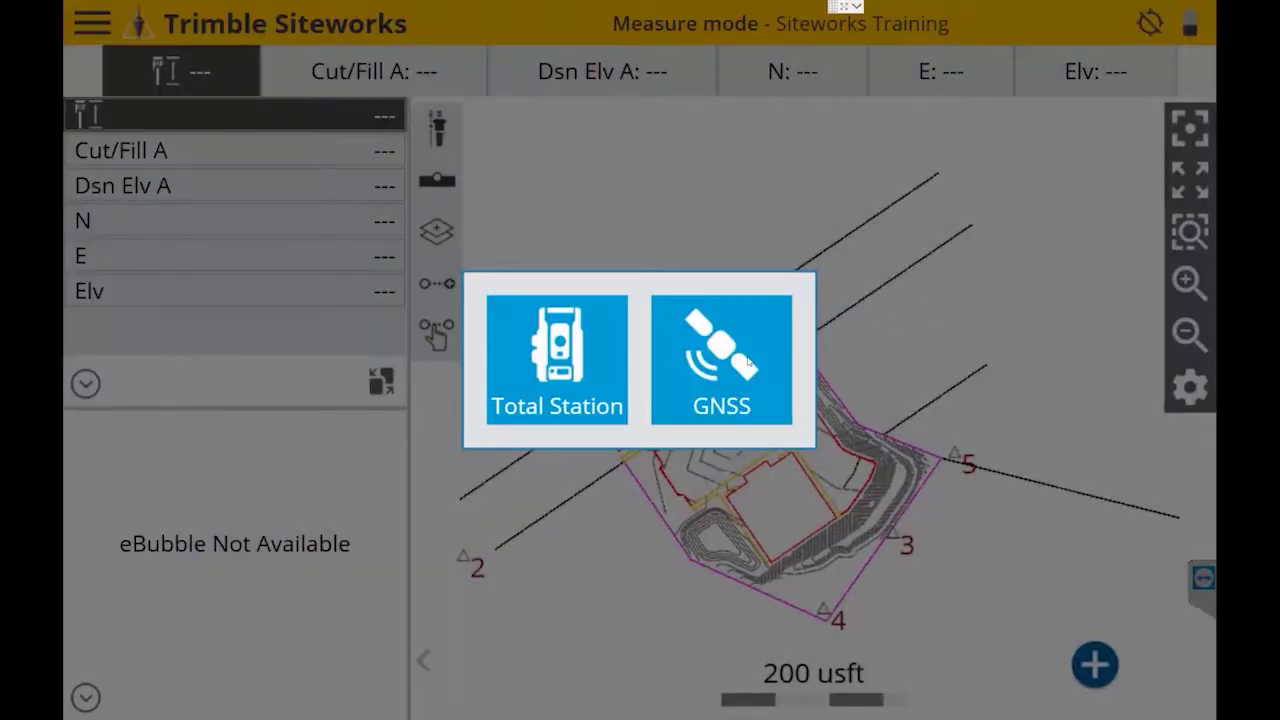
Step: Choose GNSS and set the receiver to Base mode over a Bluetooth connection
click(748, 405)
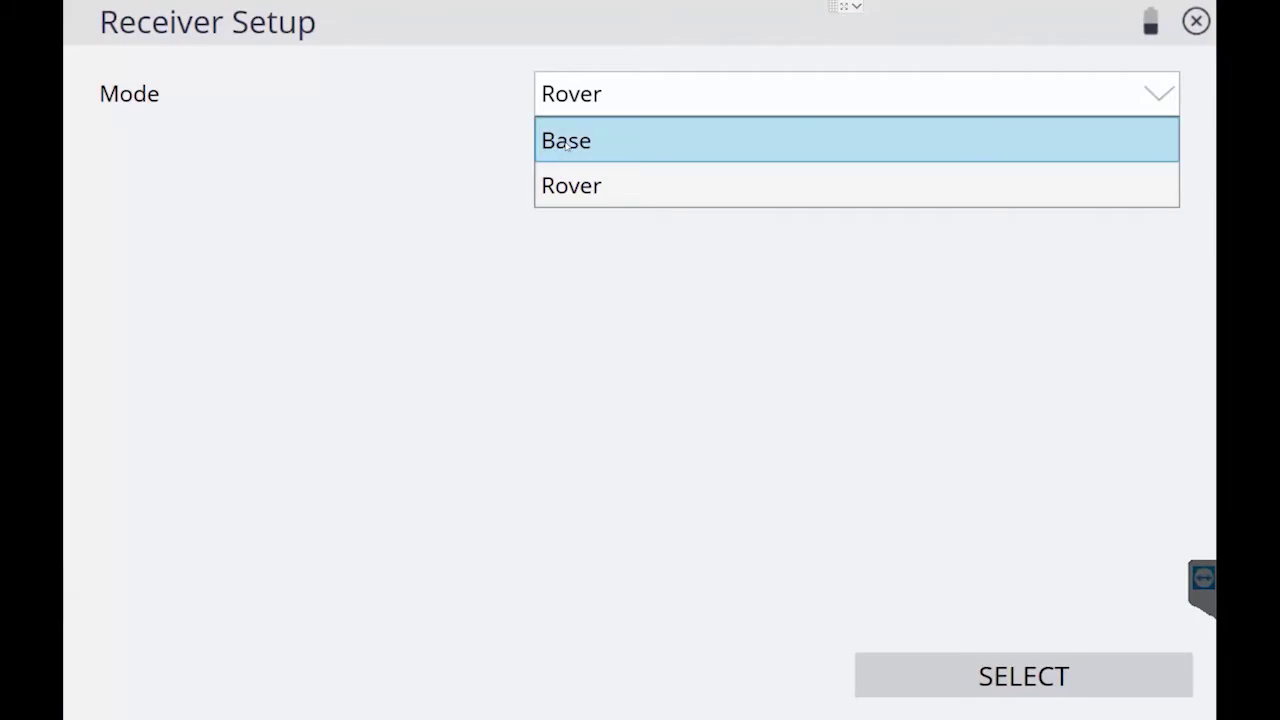
click(573, 144)
click(573, 144)
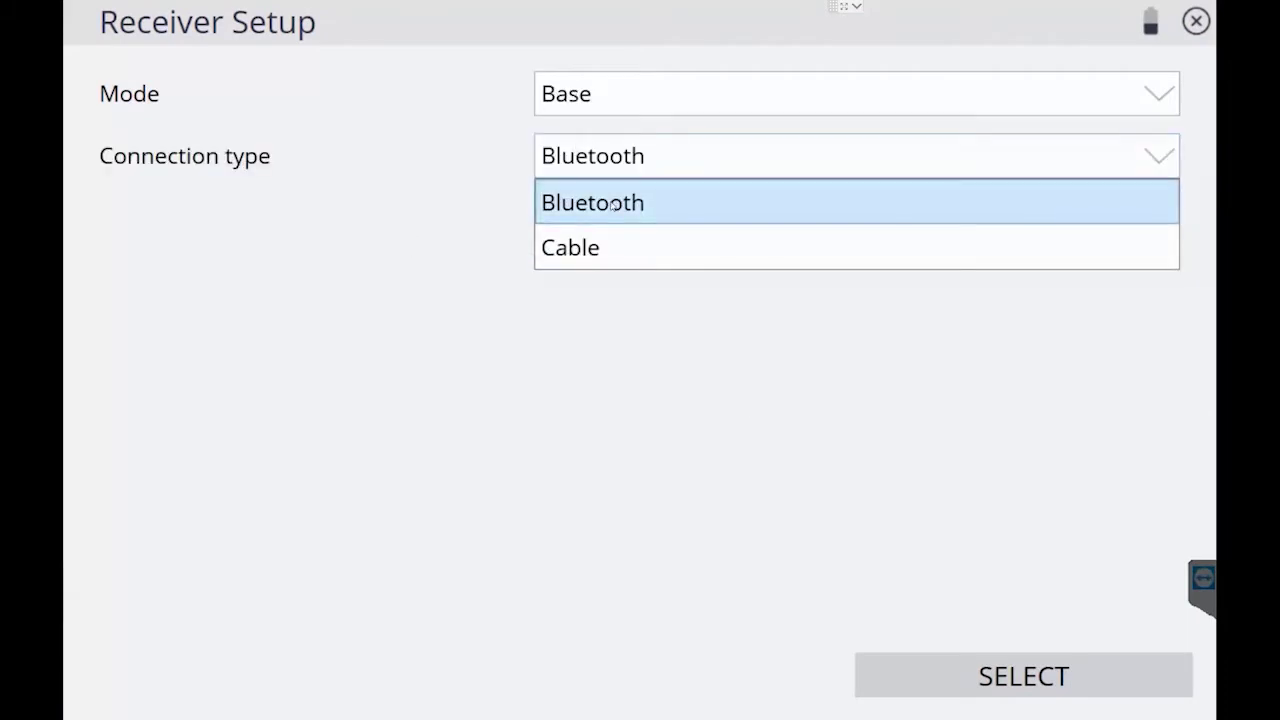
click(614, 201)
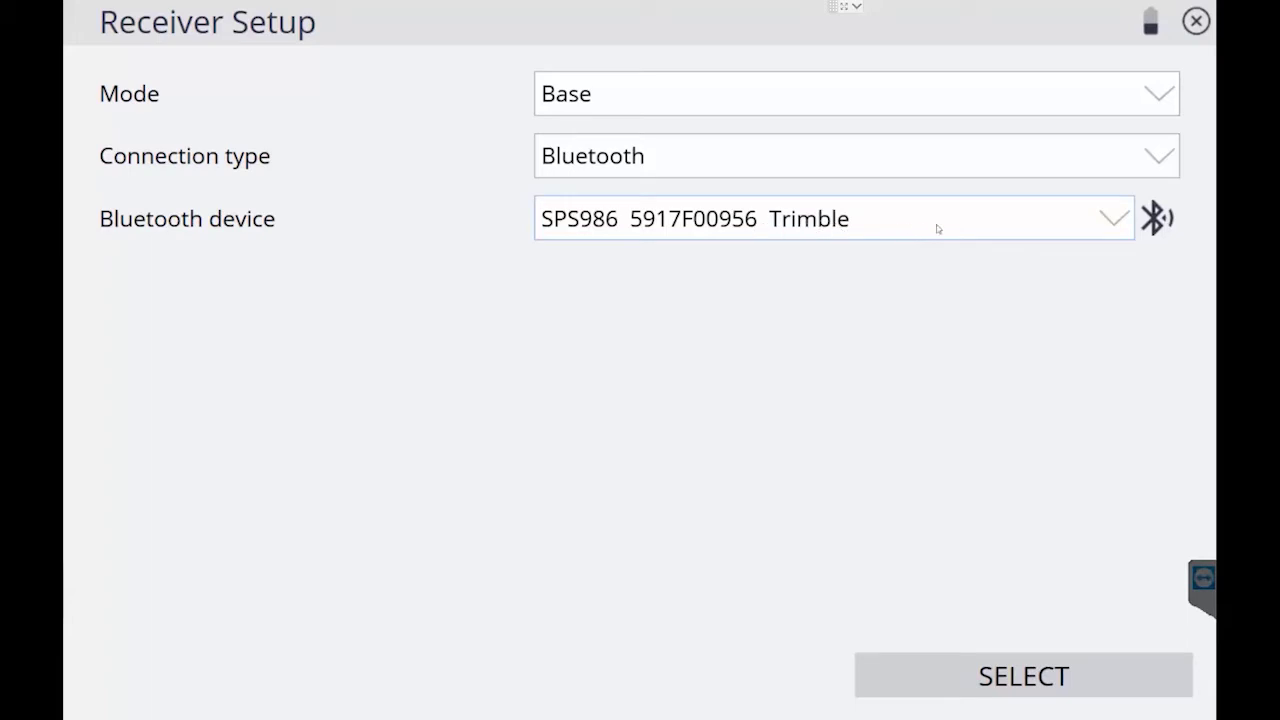
Step: Scan for Bluetooth receivers and select the SPS855 as the base device
click(1163, 218)
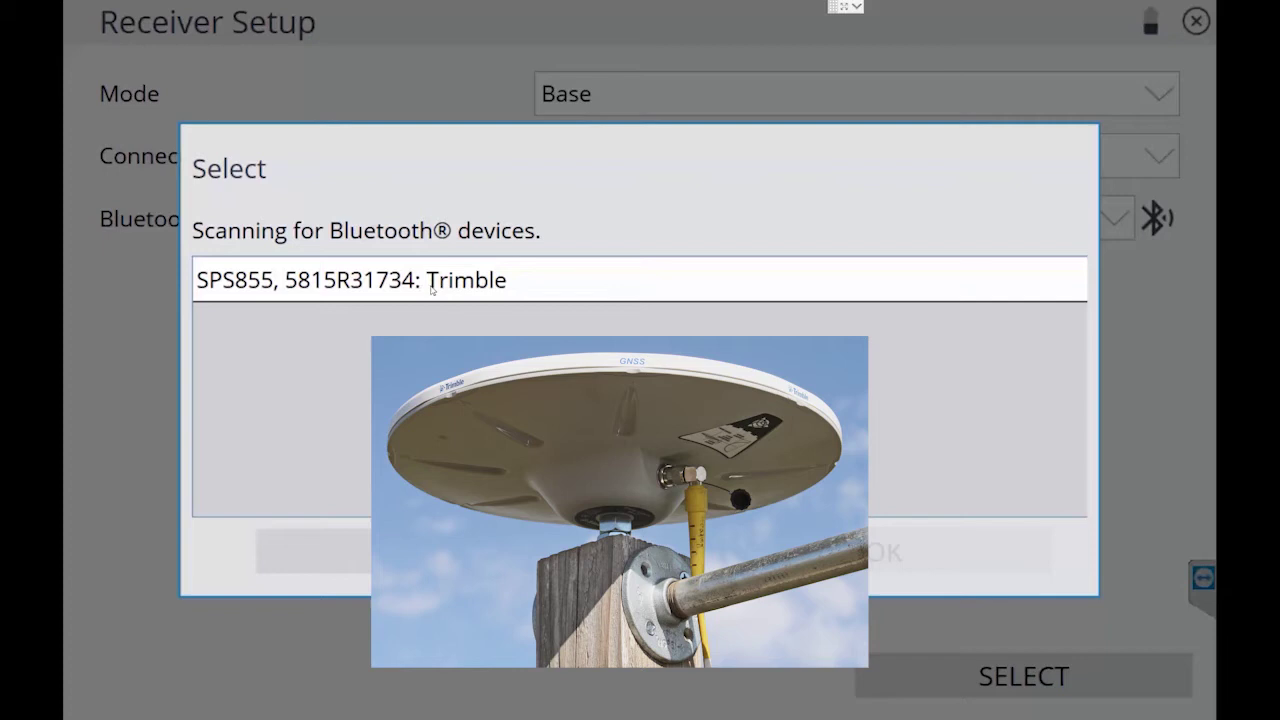
click(428, 290)
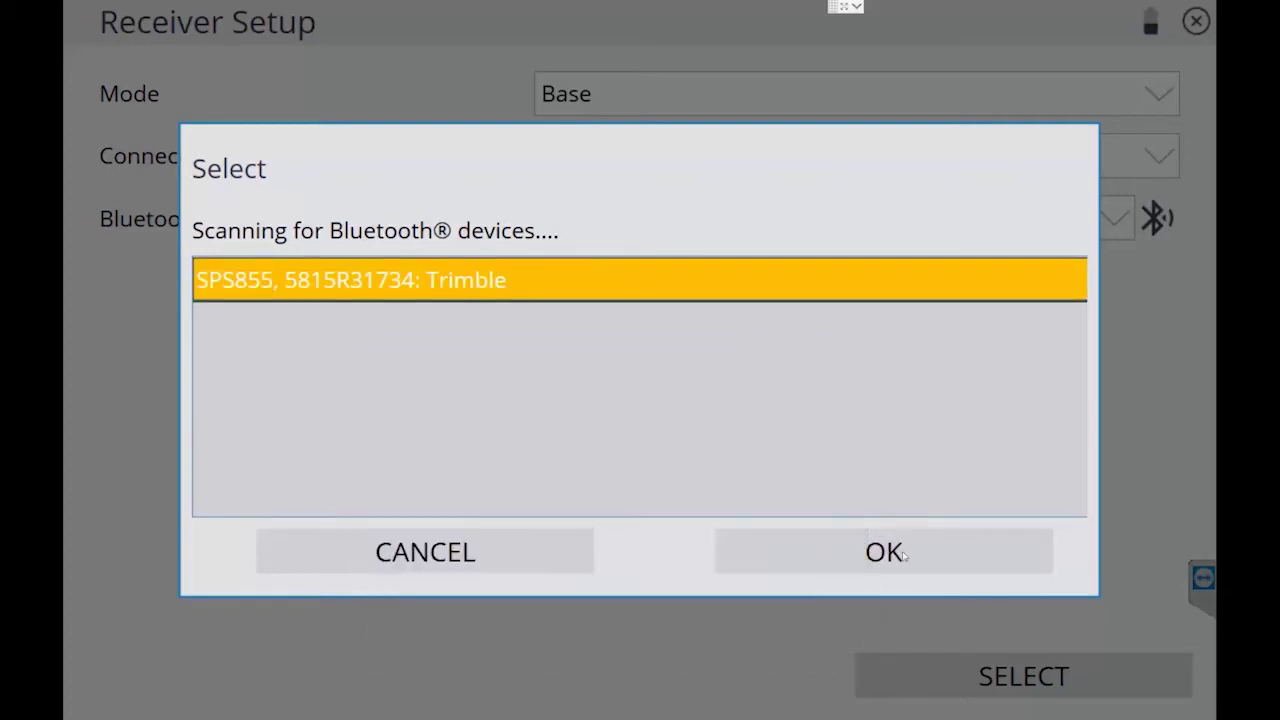
click(903, 555)
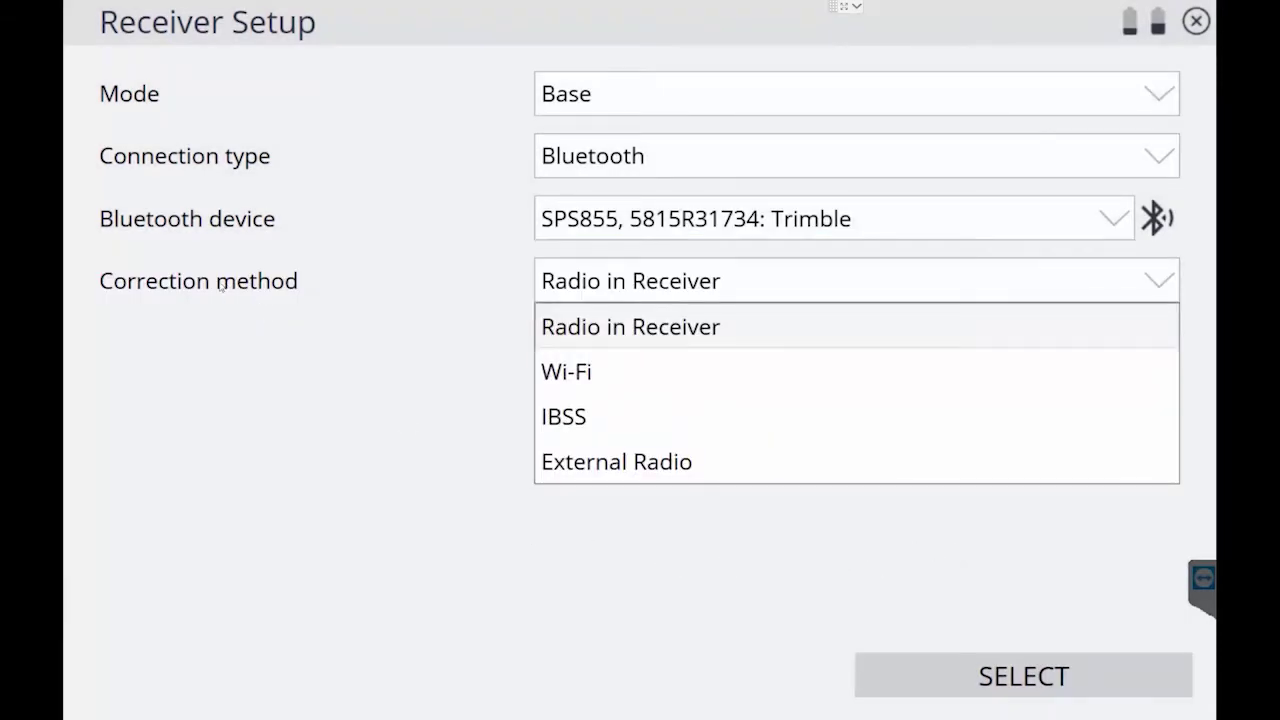
Step: Use Radio in Receiver corrections and set the radio network ID to 12
click(628, 329)
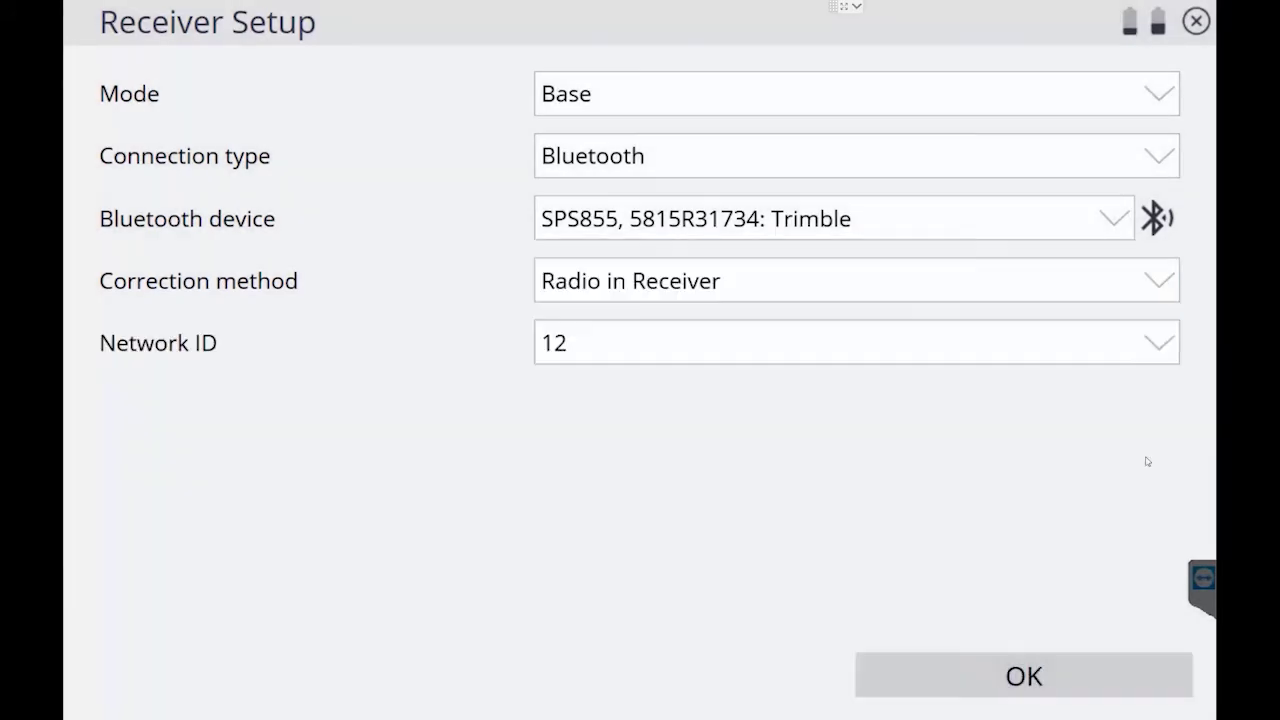
click(1150, 343)
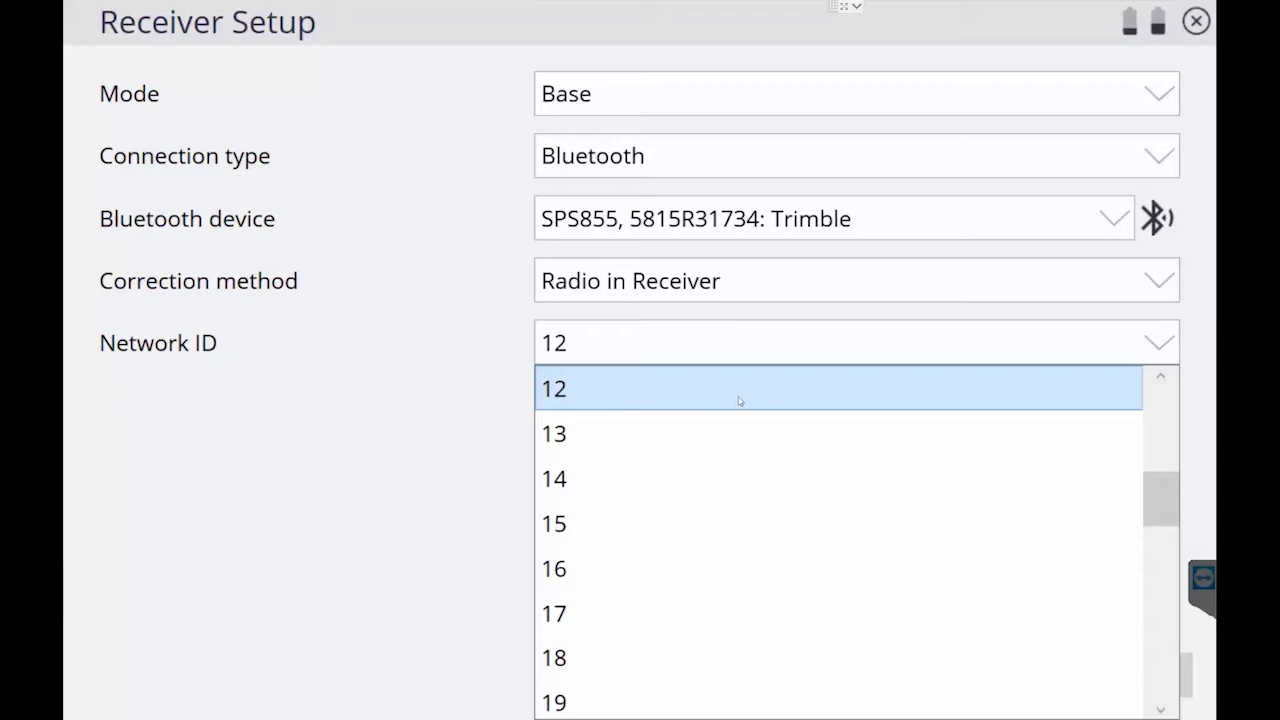
mouse_move(1150, 508)
mouse_down()
mouse_move(1163, 398)
mouse_move(1161, 705)
mouse_move(1179, 492)
mouse_up()
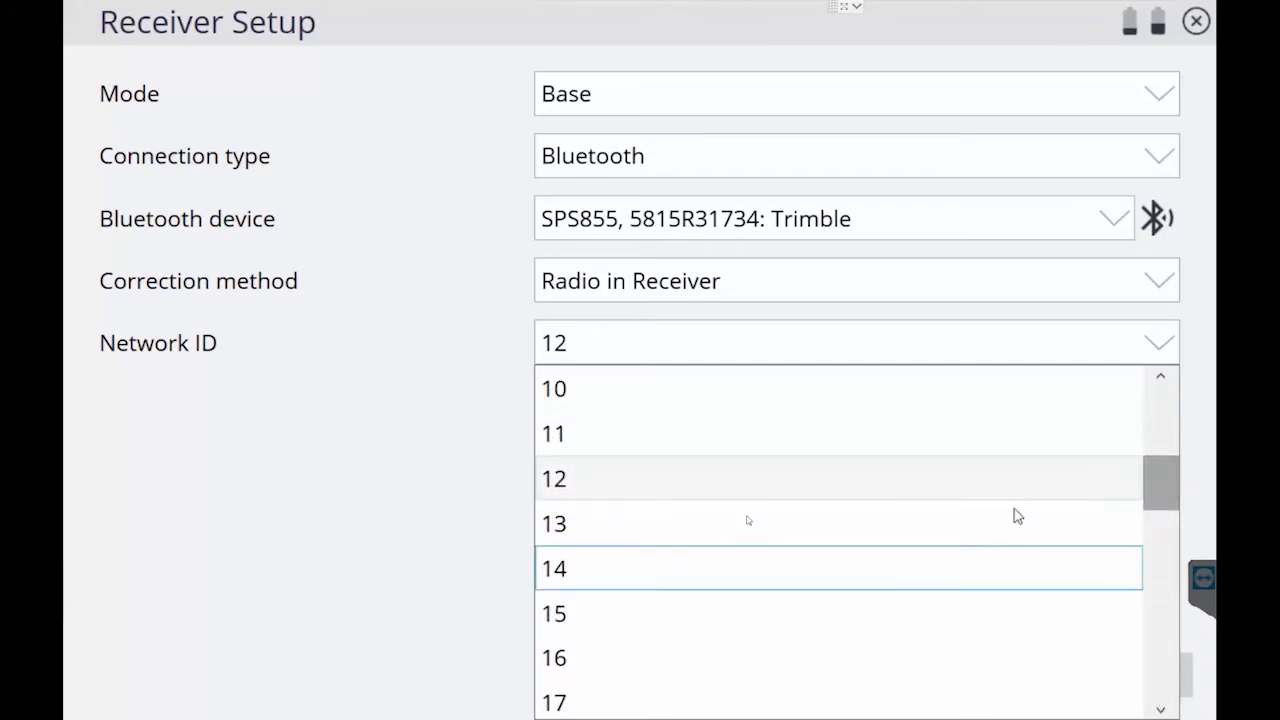
click(585, 485)
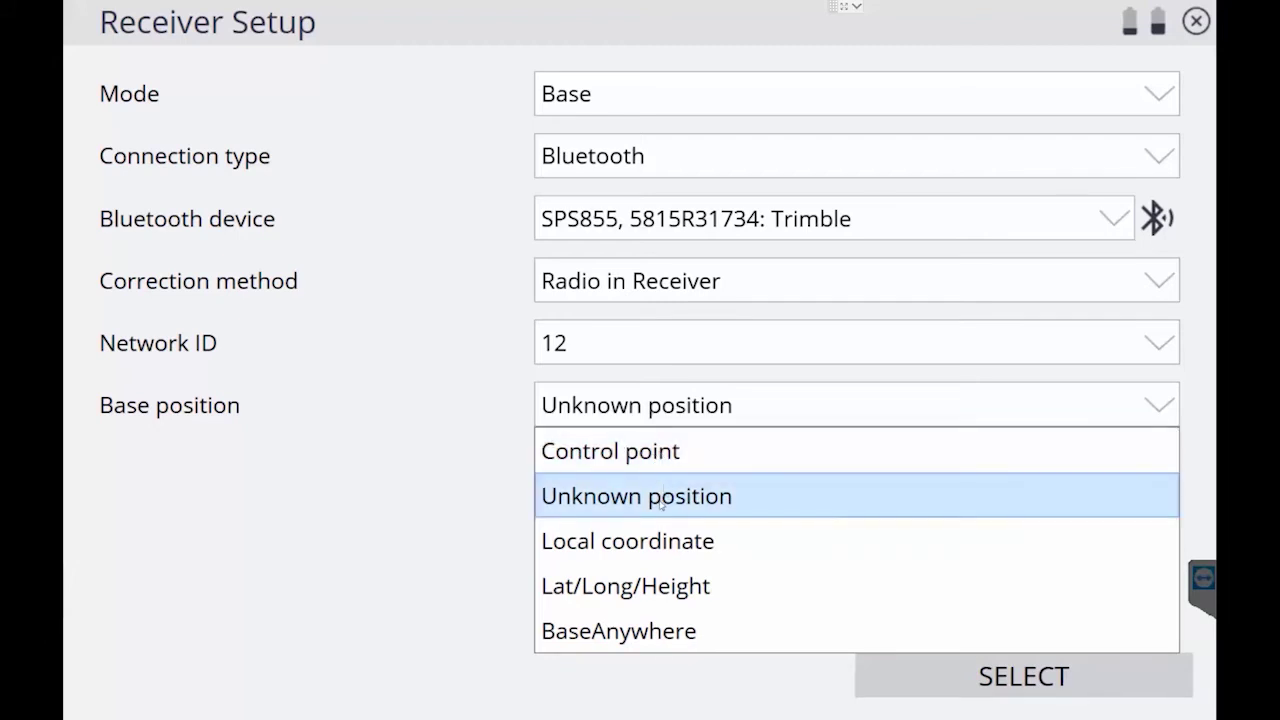
Step: Keep the base position as Unknown and name the base Base001
click(659, 503)
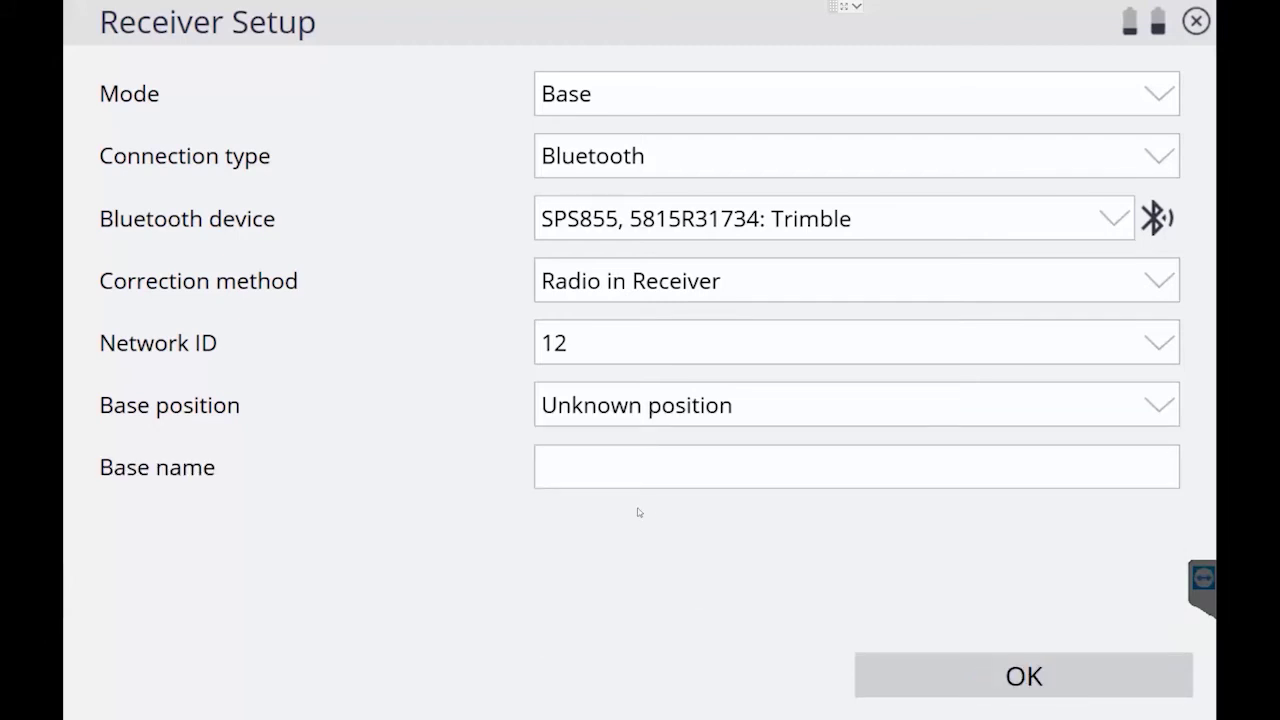
click(646, 469)
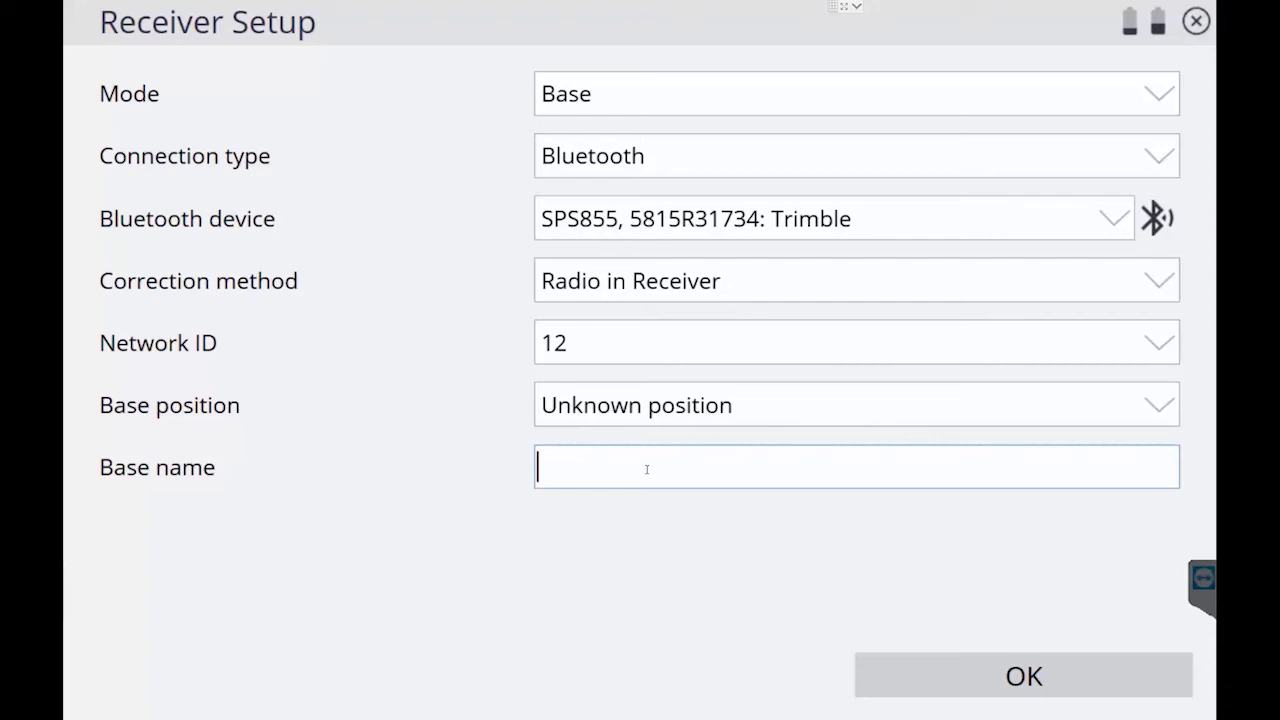
text(Base0)
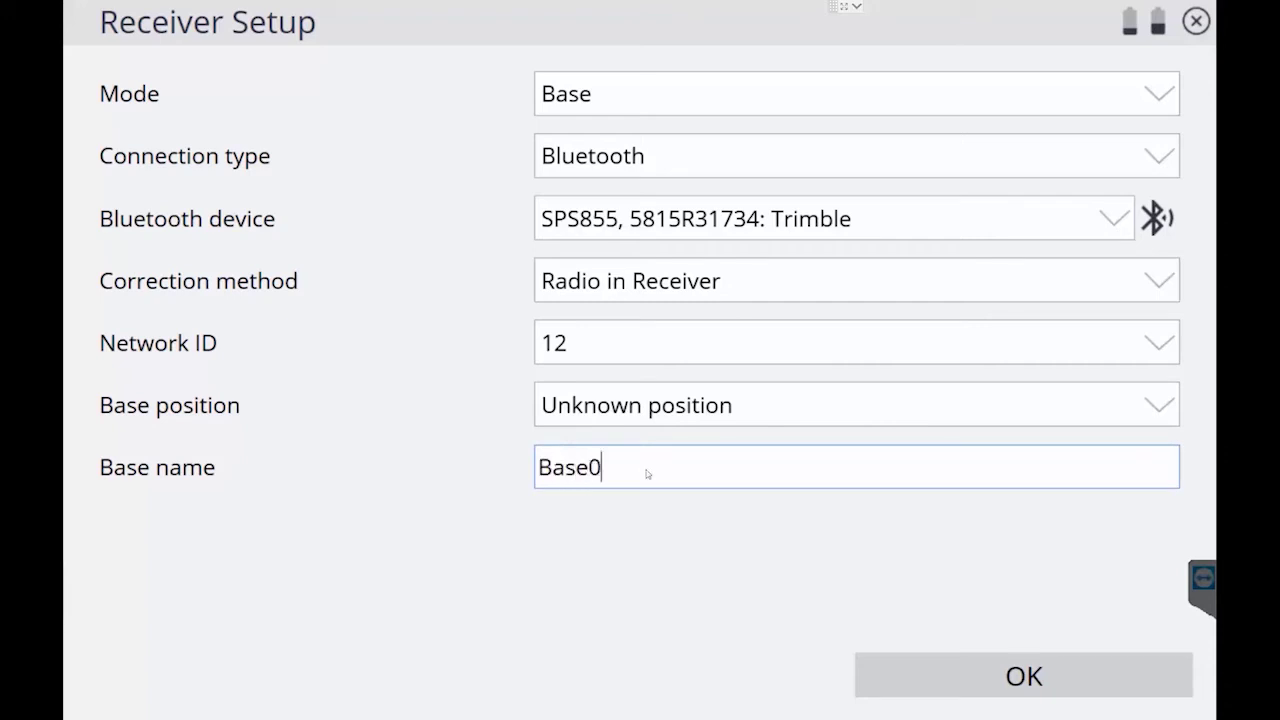
text(01)
click(999, 676)
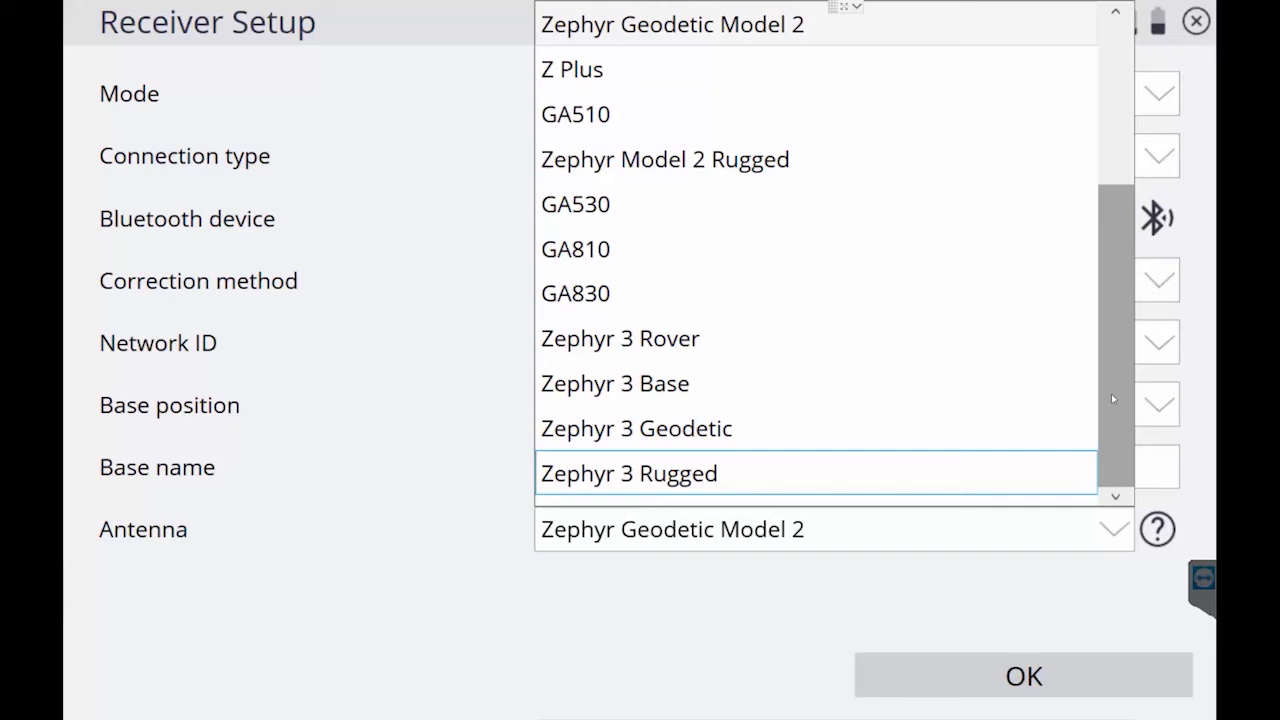
Step: Select Zephyr 3 Base as the antenna model and confirm it
drag(1111, 393, 1114, 243)
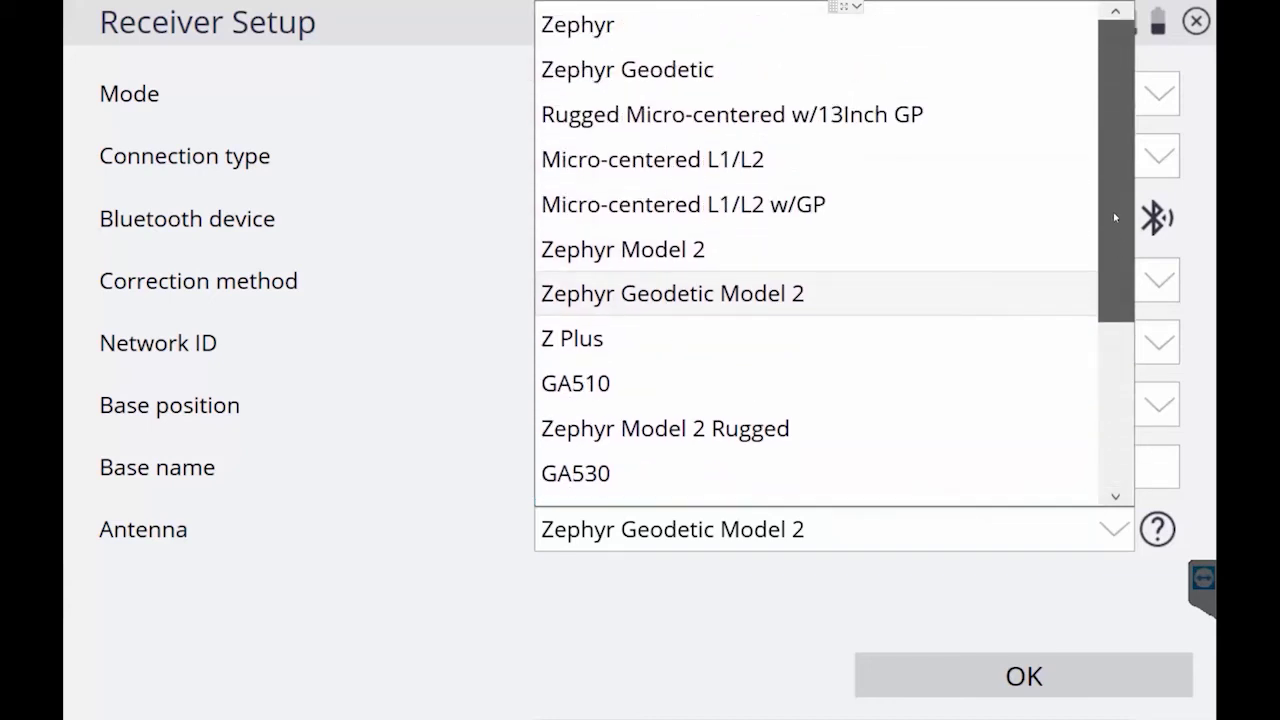
drag(1113, 218, 1099, 447)
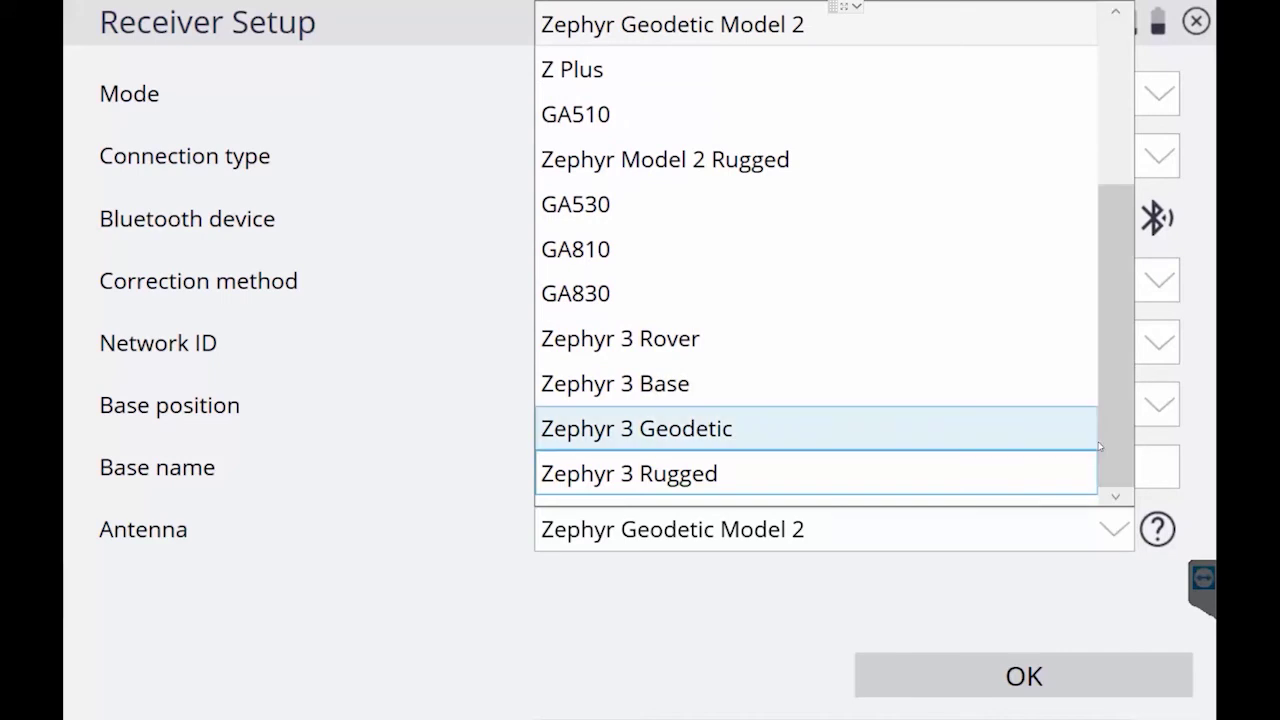
click(656, 405)
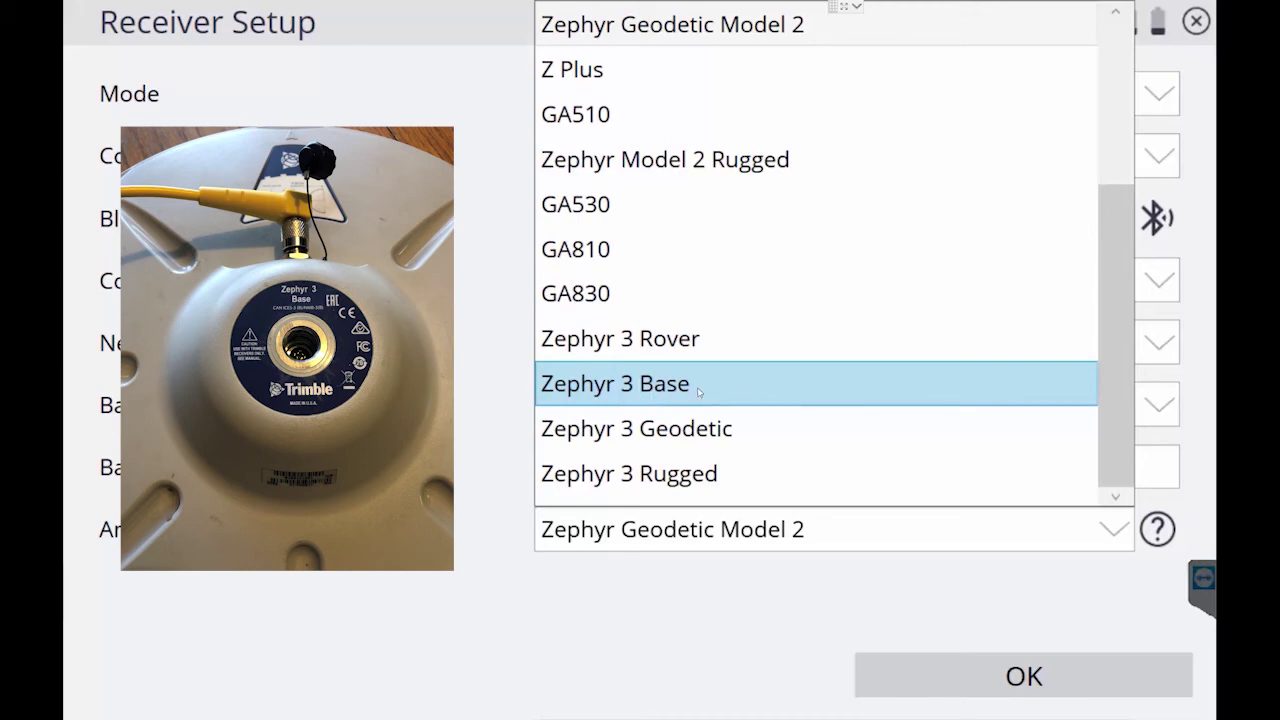
click(698, 390)
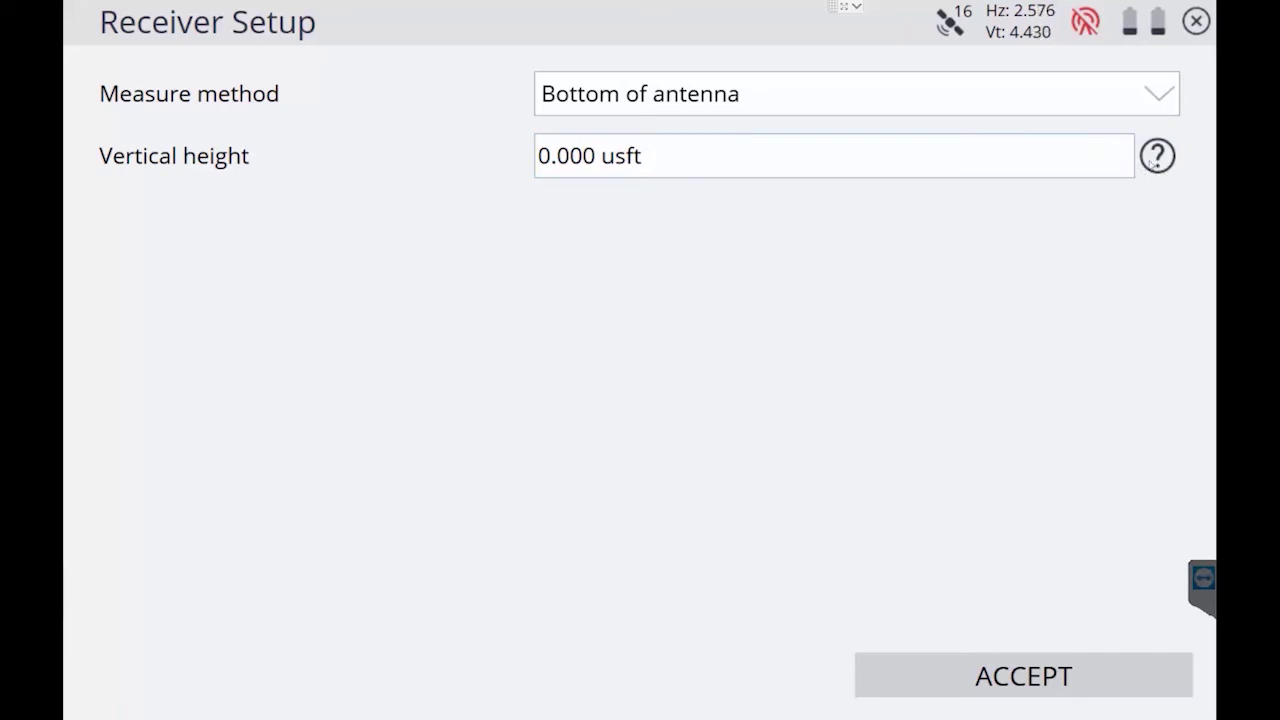
Step: Accept the 0.000 usft bottom-of-antenna height measurement
click(1059, 688)
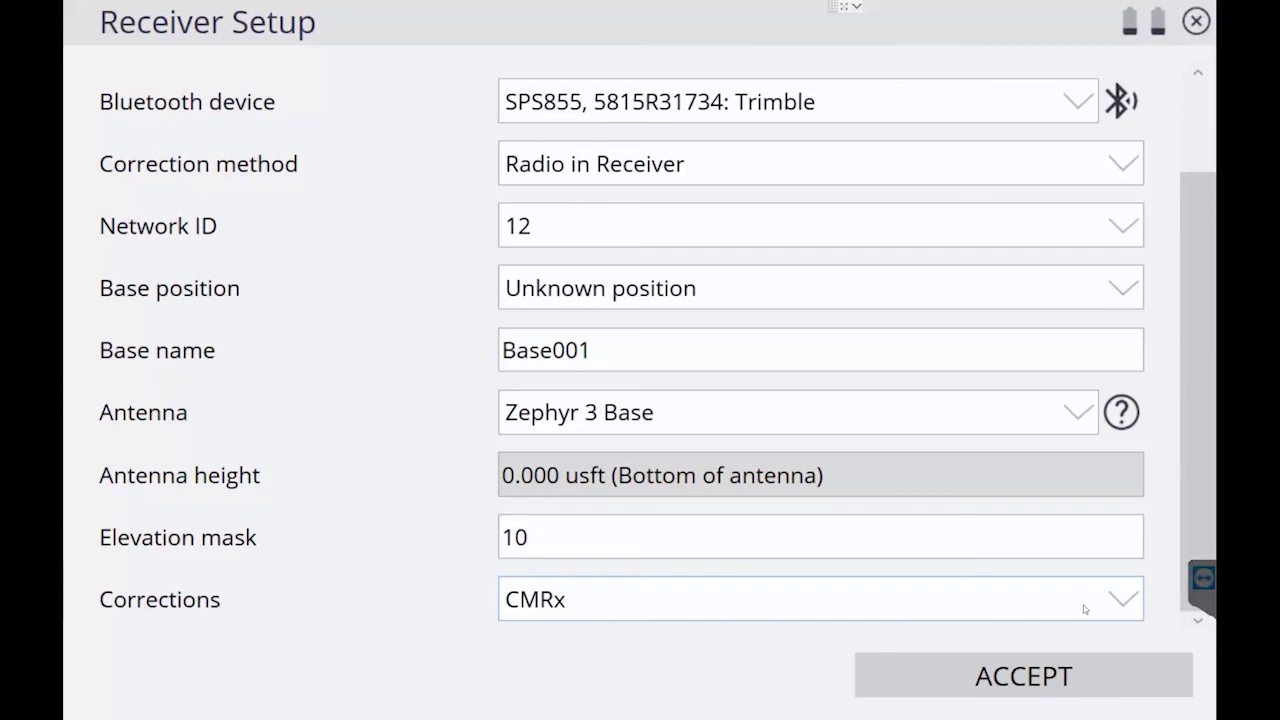
Step: Accept the Base001 settings and dismiss the base summary
click(1066, 677)
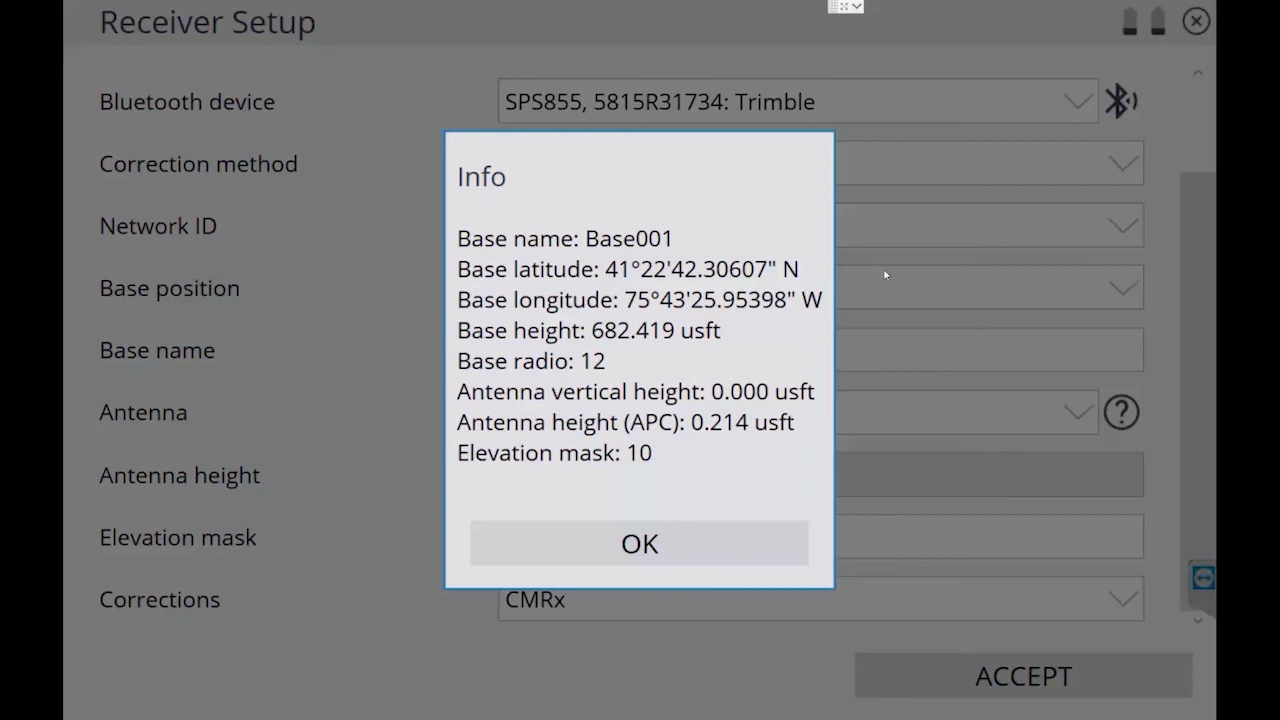
click(650, 547)
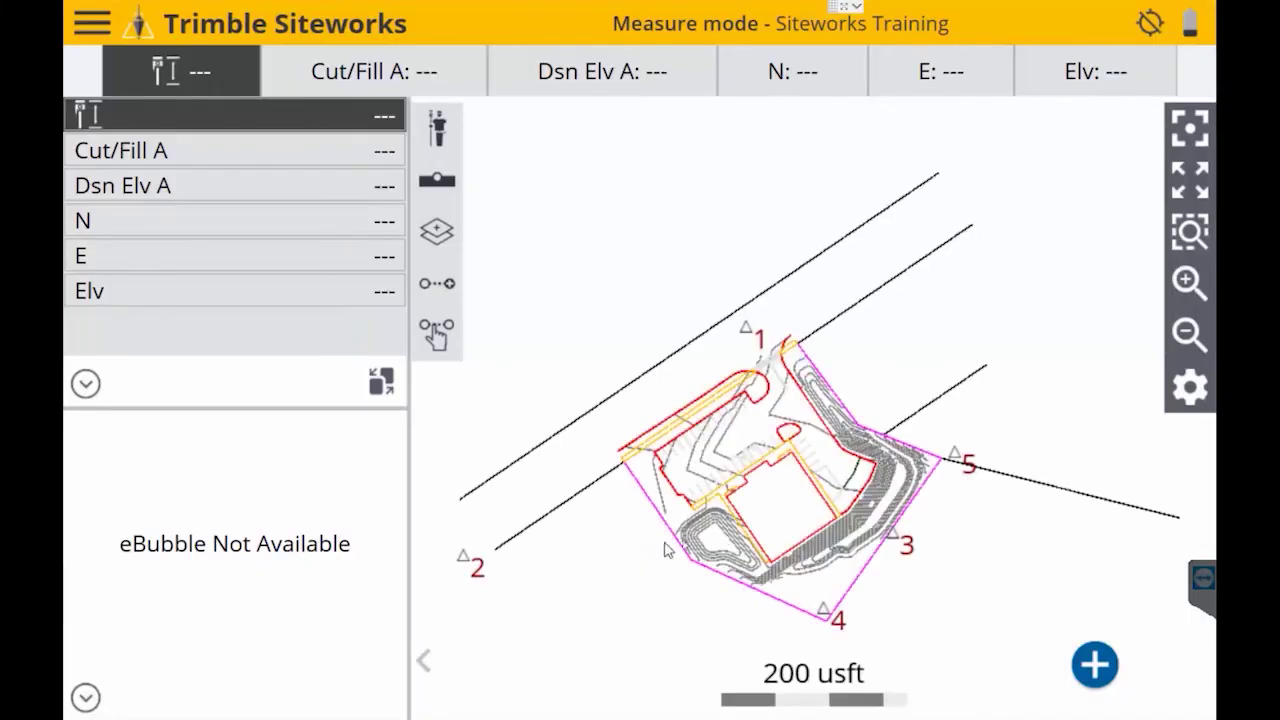